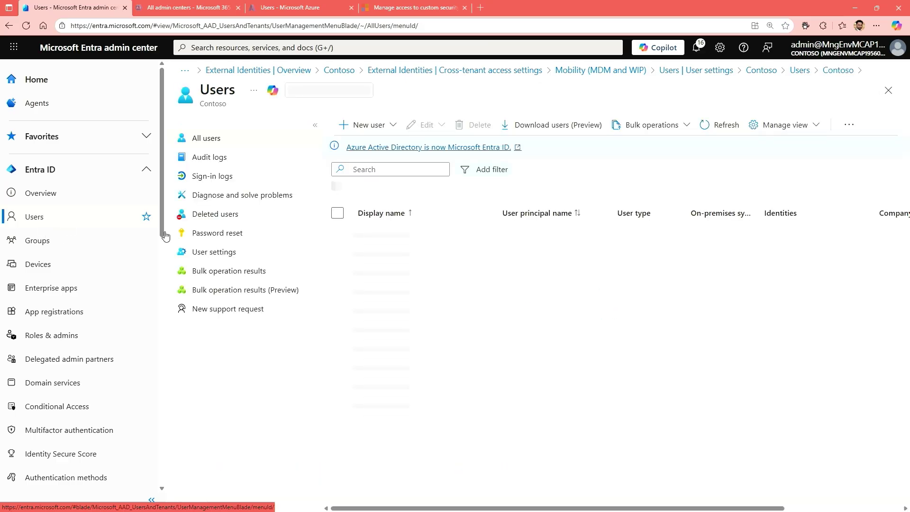
Step: Choose Invite external user from the New user dropdown on the Users page
left_click(390, 127)
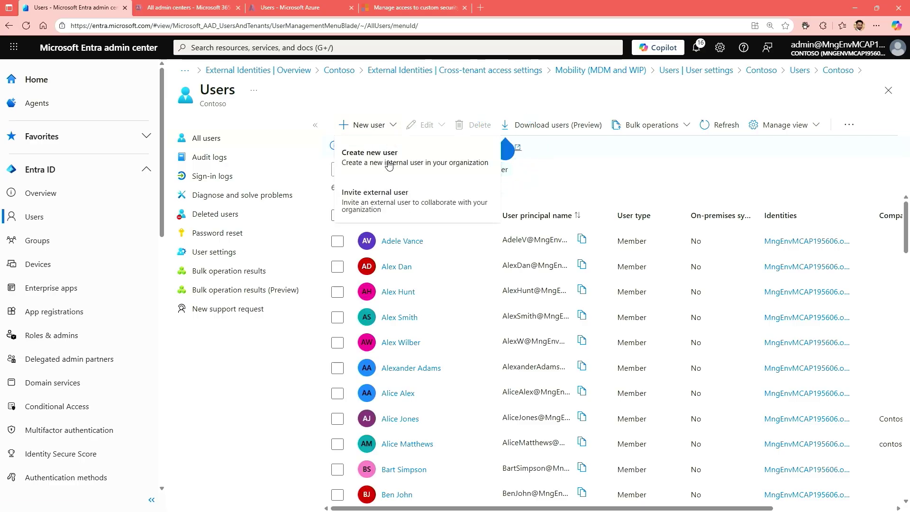
left_click(396, 208)
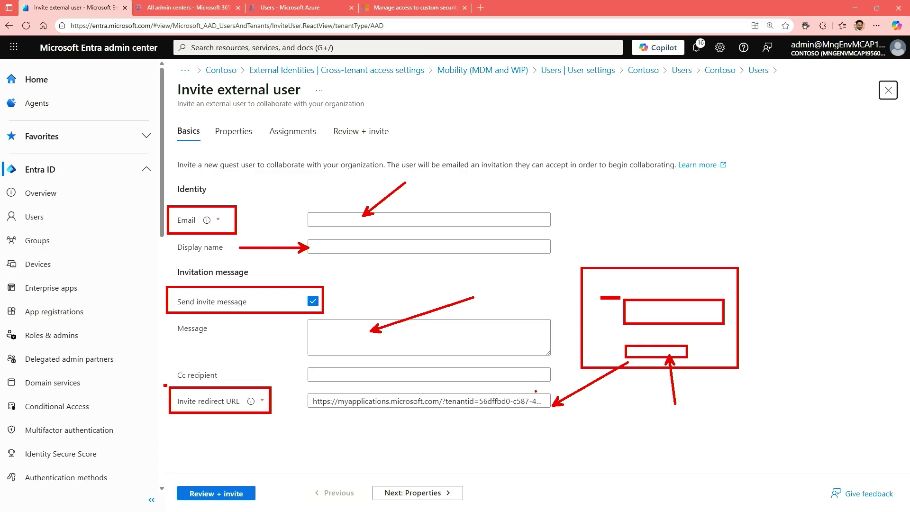
Step: Review the empty Email, Display name, Message and redirect URL fields, then go to Properties
mouse_move(540, 401)
left_mouse_down()
mouse_move(562, 347)
mouse_move(580, 242)
mouse_move(535, 220)
left_mouse_up()
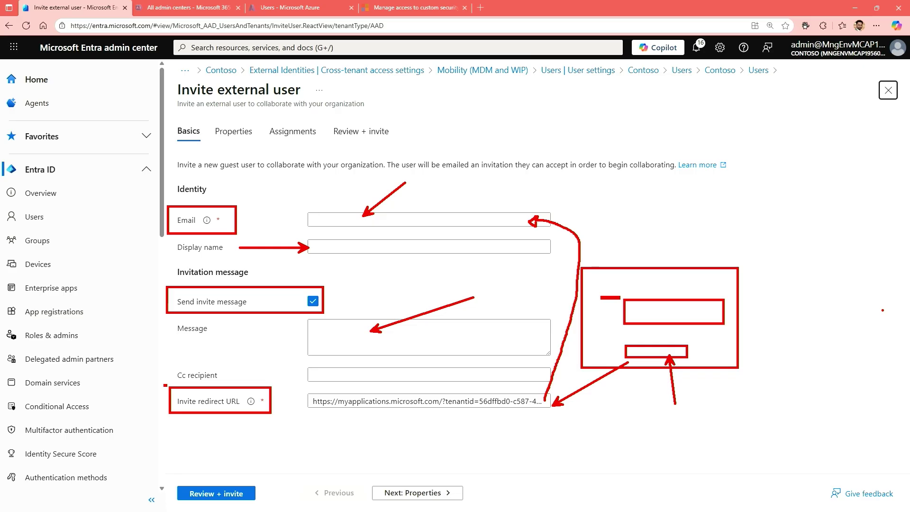
key("Escape")
left_click(334, 244)
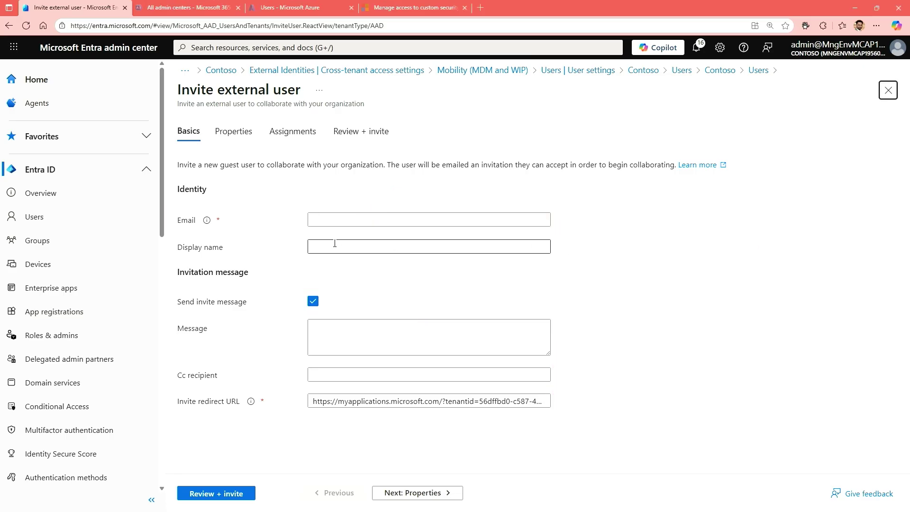
left_click(225, 135)
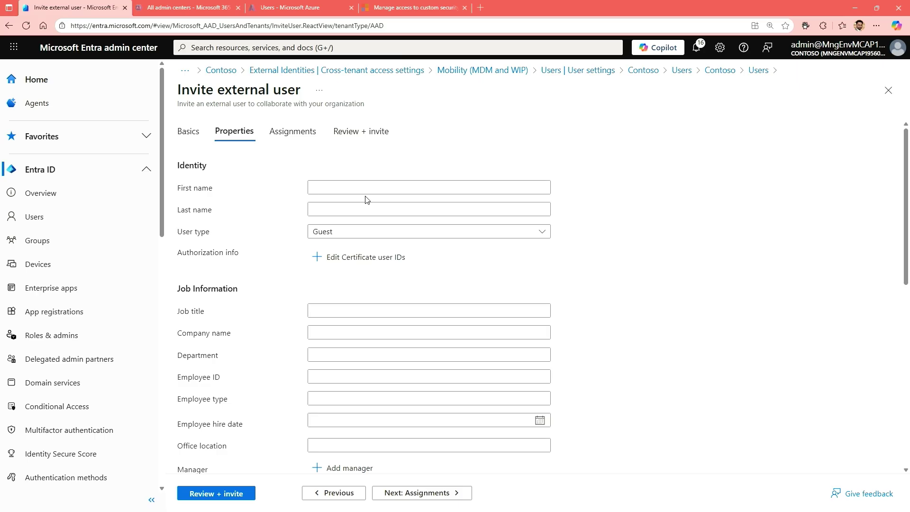
Step: Review the Job, Contact, Parental controls and Settings sections of the Guest properties, returning to the top
scroll(365, 332, "down", 3)
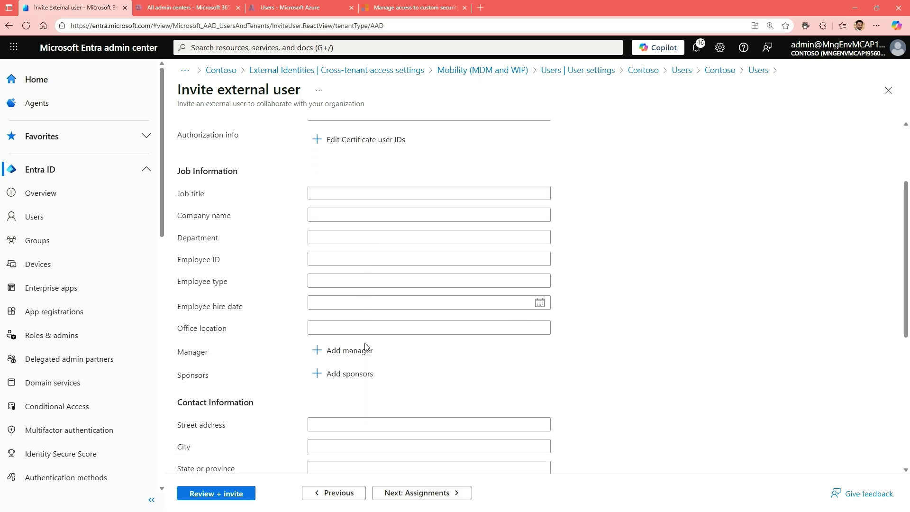
scroll(365, 347, "down", 6)
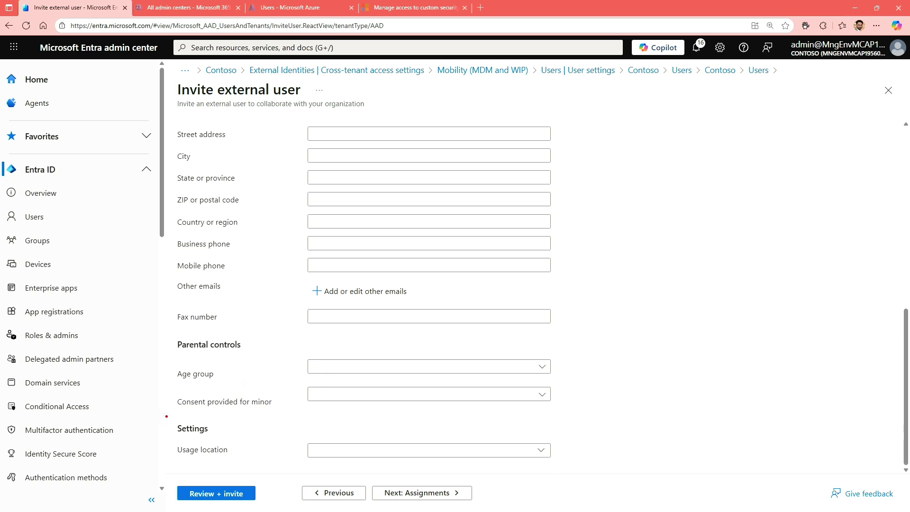
mouse_move(166, 417)
left_mouse_down()
mouse_move(255, 467)
mouse_move(253, 443)
mouse_move(311, 418)
left_mouse_up()
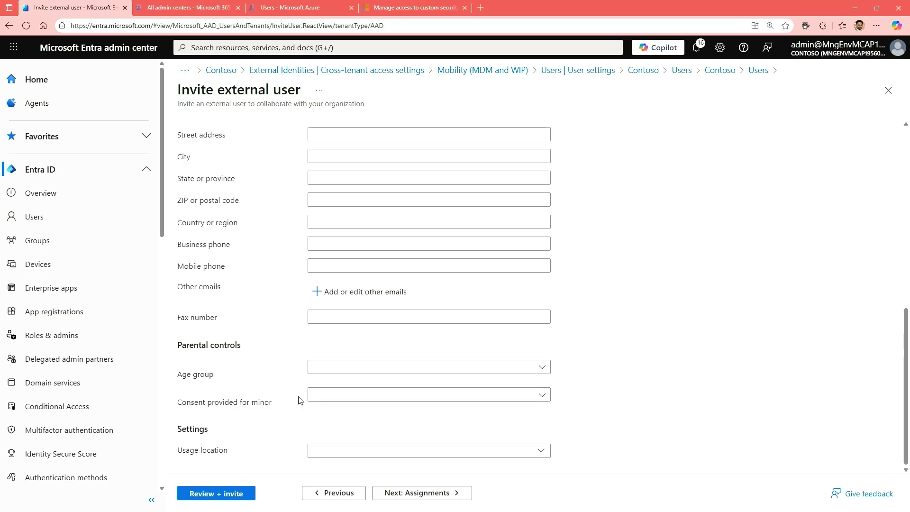
scroll(272, 398, "up", 3)
scroll(272, 398, "up", 6)
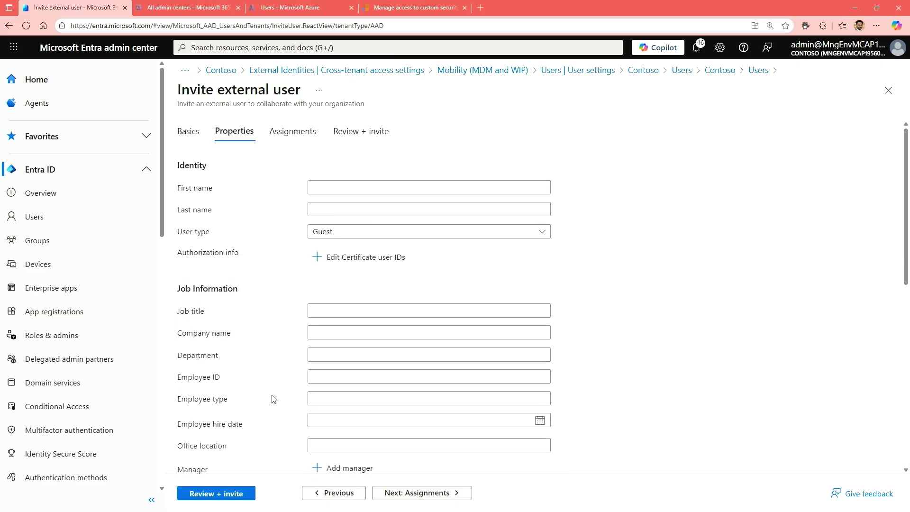
Step: Pass through Assignments to Review + invite, which flags missing Basics information, then return to Basics
left_click(304, 142)
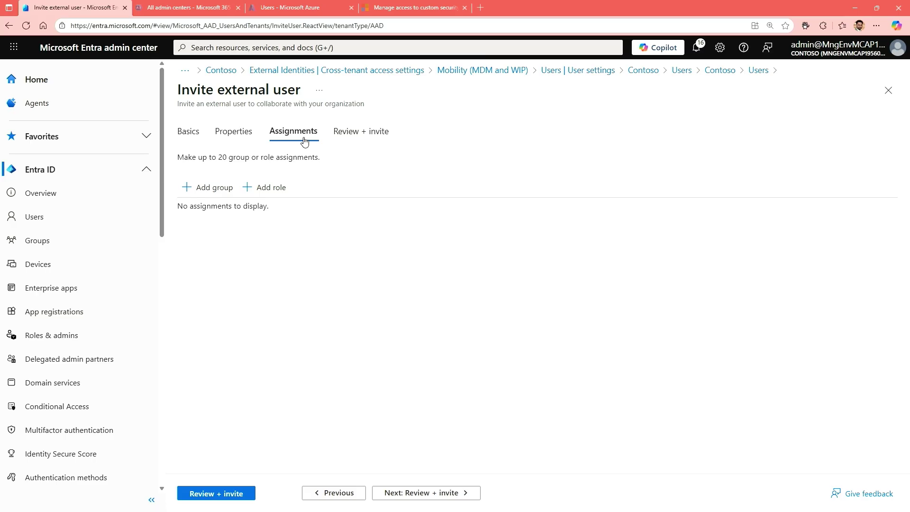
left_click(346, 136)
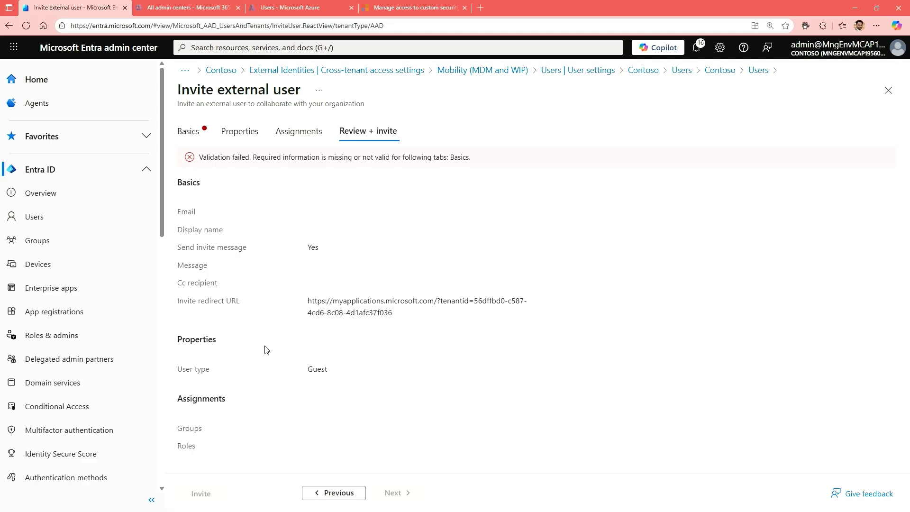
left_click(190, 135)
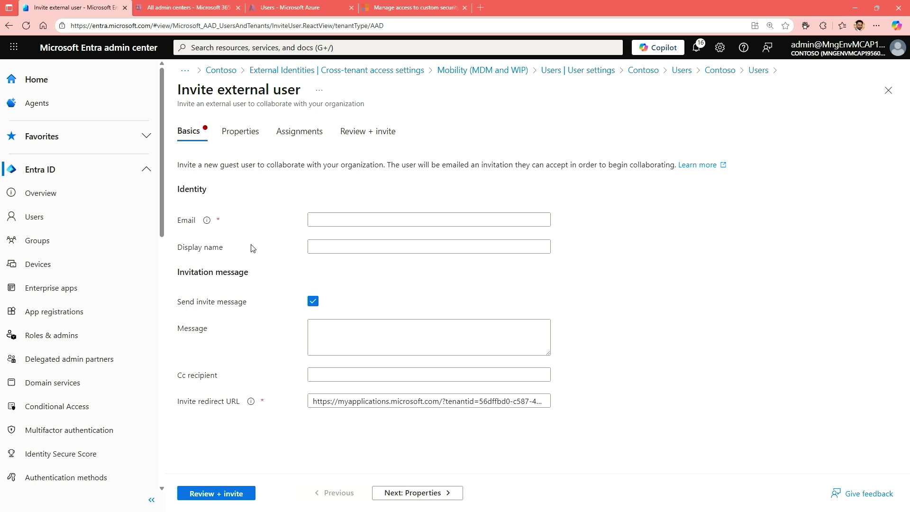
Step: Leave the invitation unsent and return to the All users list showing 62 users
left_click(31, 221)
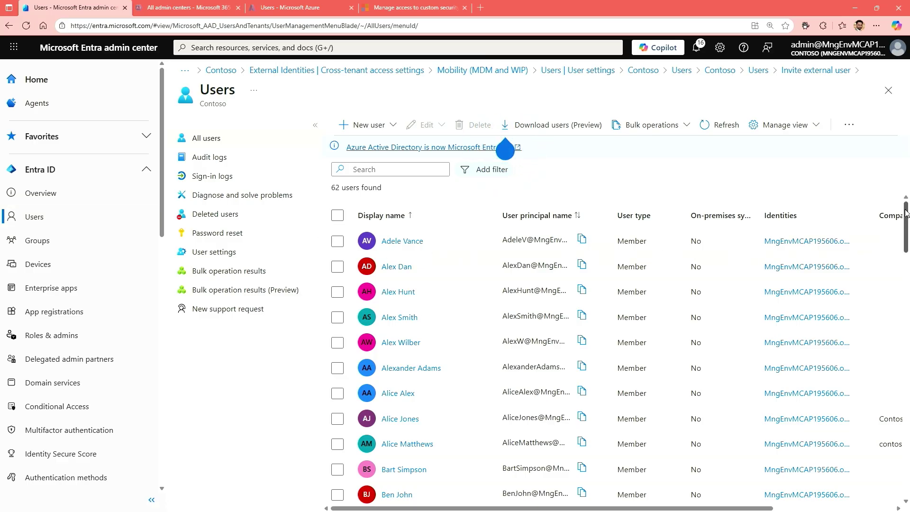
Step: Point out the guest account's Guest user type and principal name in the All users list
left_click_drag(903, 228, 908, 467)
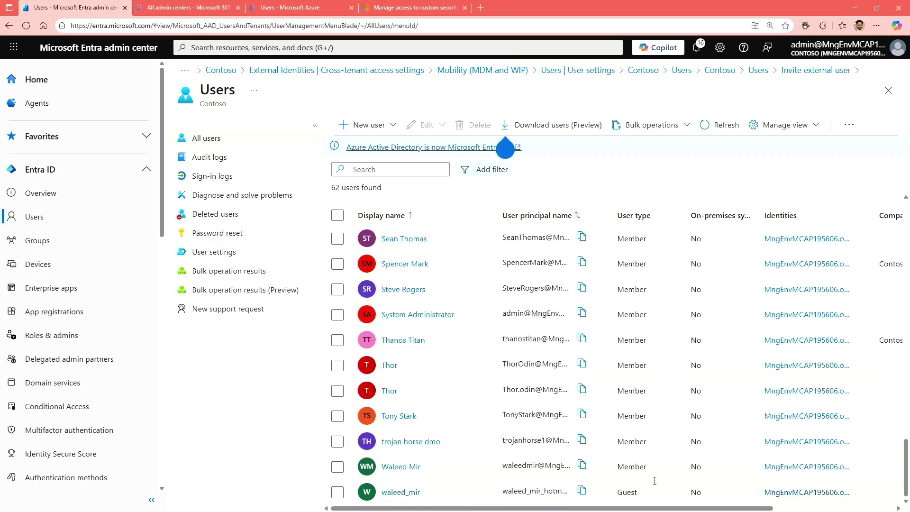
mouse_move(597, 474)
left_mouse_down()
mouse_move(655, 490)
mouse_move(719, 423)
left_mouse_up()
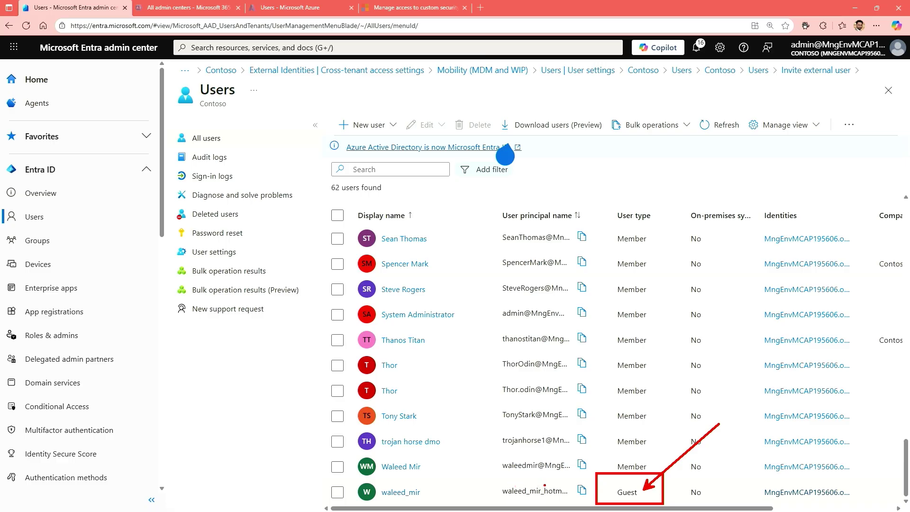
left_click_drag(544, 485, 468, 397)
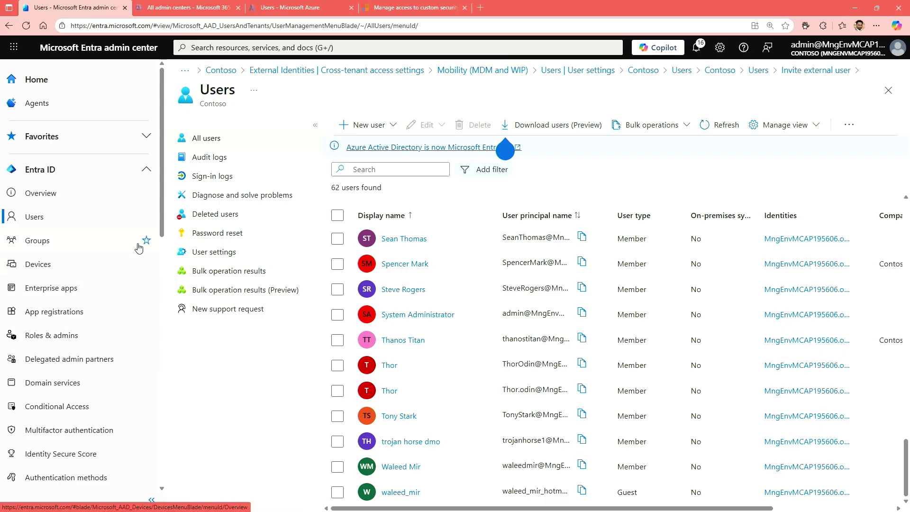
left_click_drag(161, 231, 161, 263)
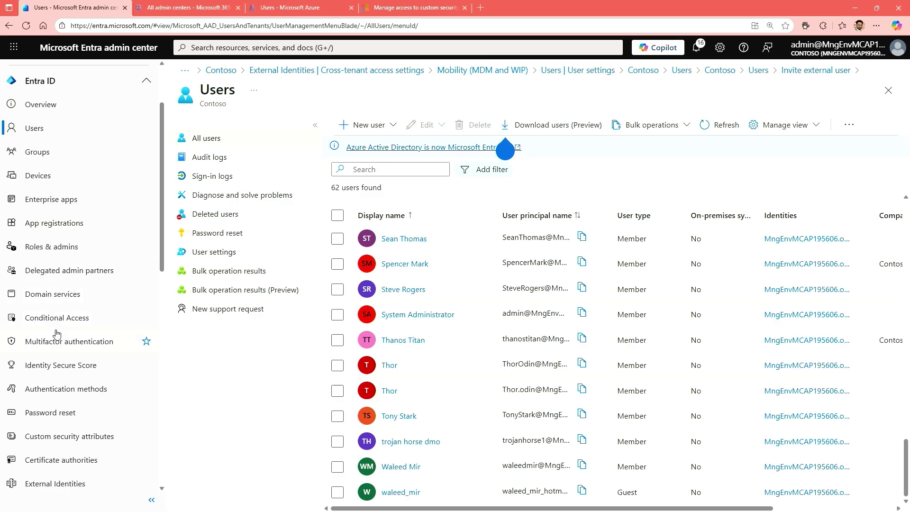
scroll(56, 332, "down", 2)
scroll(57, 335, "down", 1)
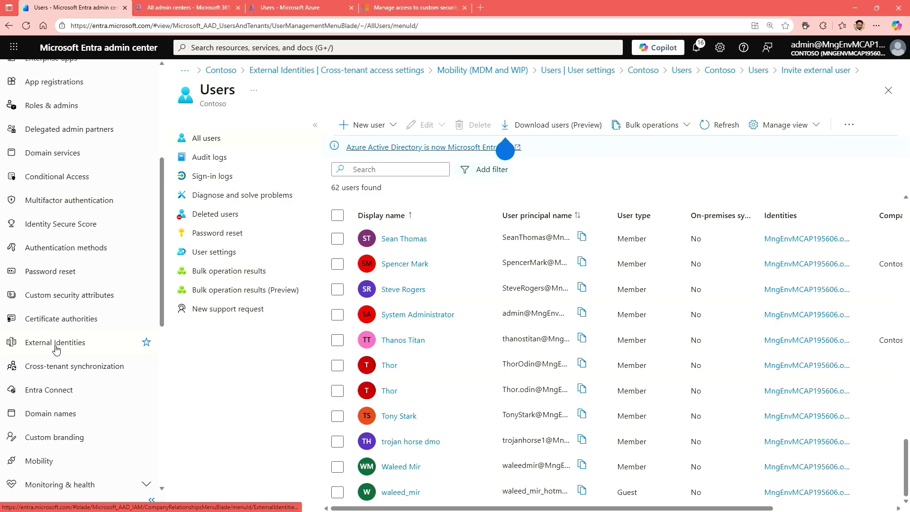
Step: View the External Identities default cross-tenant access settings: B2B collaboration allowed, direct connect blocked
left_click(56, 345)
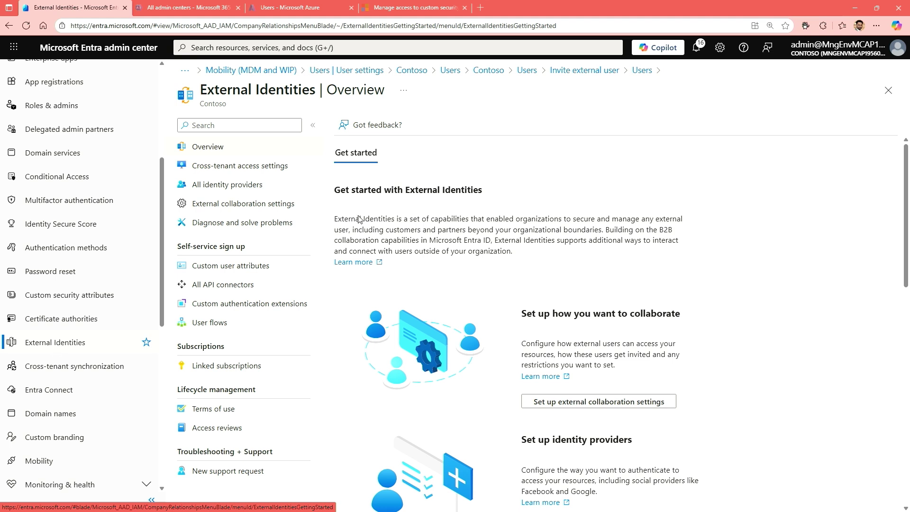
left_click(230, 170)
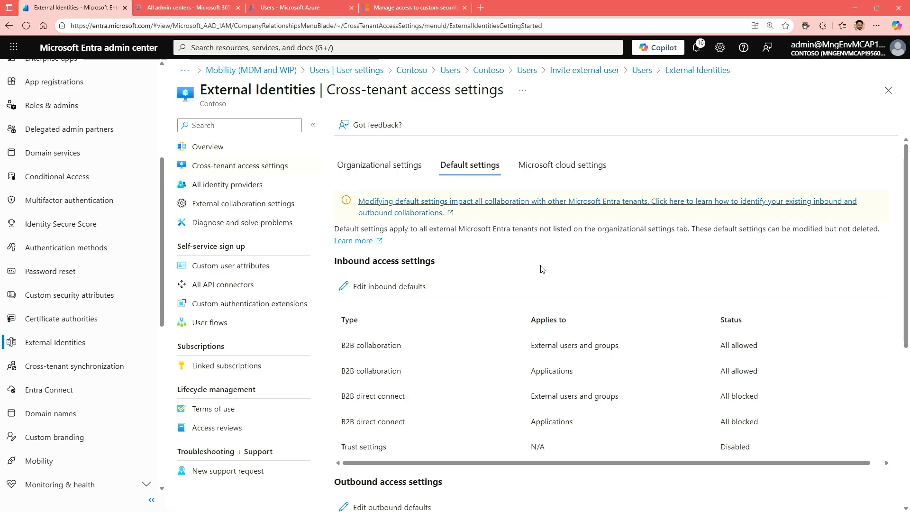
scroll(543, 269, "down", 1)
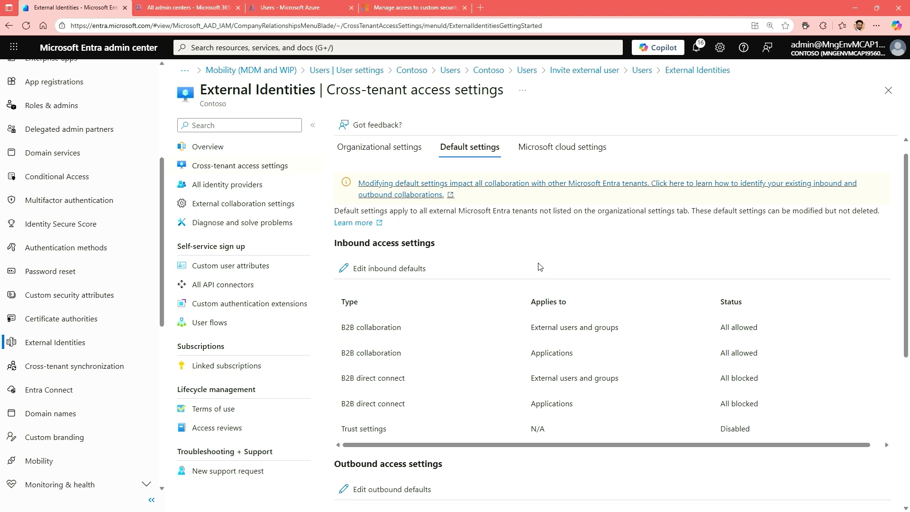
scroll(515, 256, "down", 2)
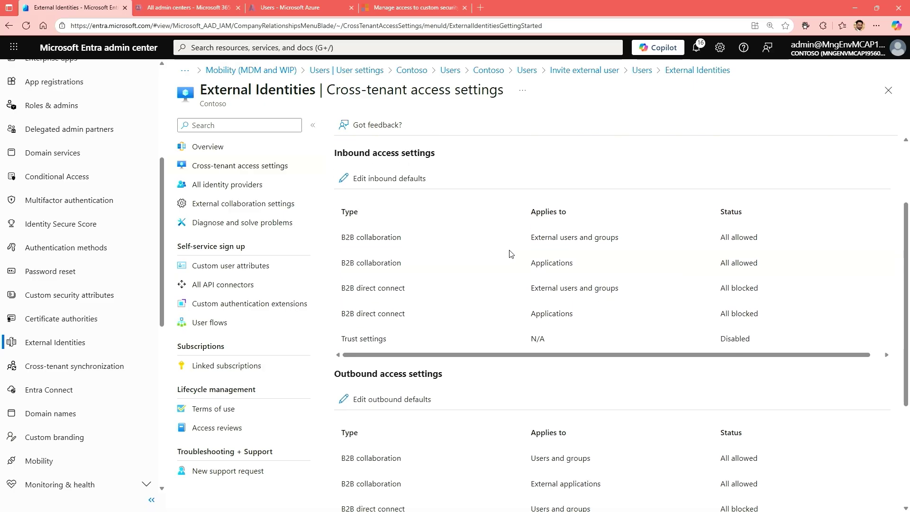
scroll(509, 254, "down", 3)
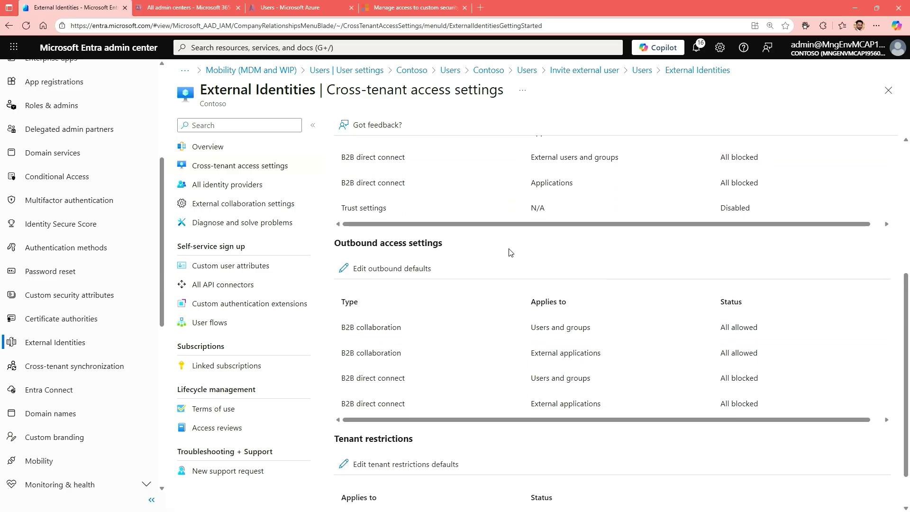
scroll(510, 253, "up", 5)
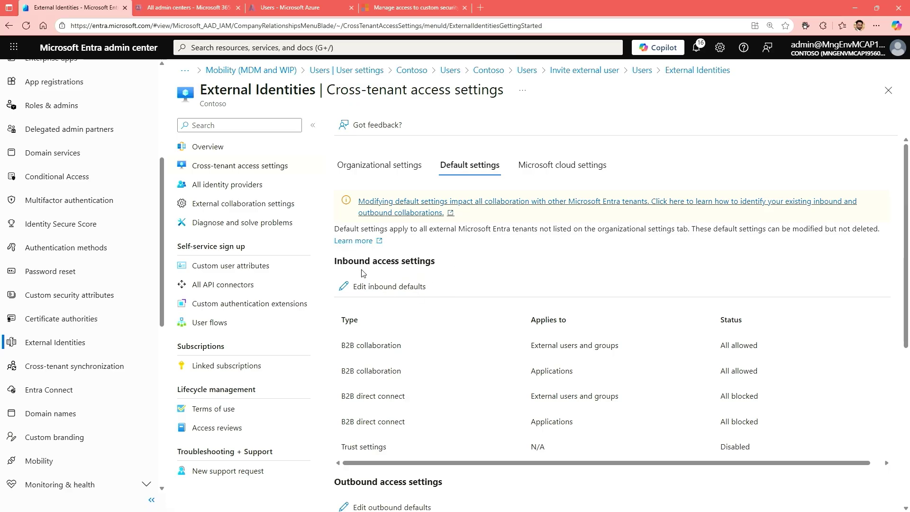
left_click(231, 191)
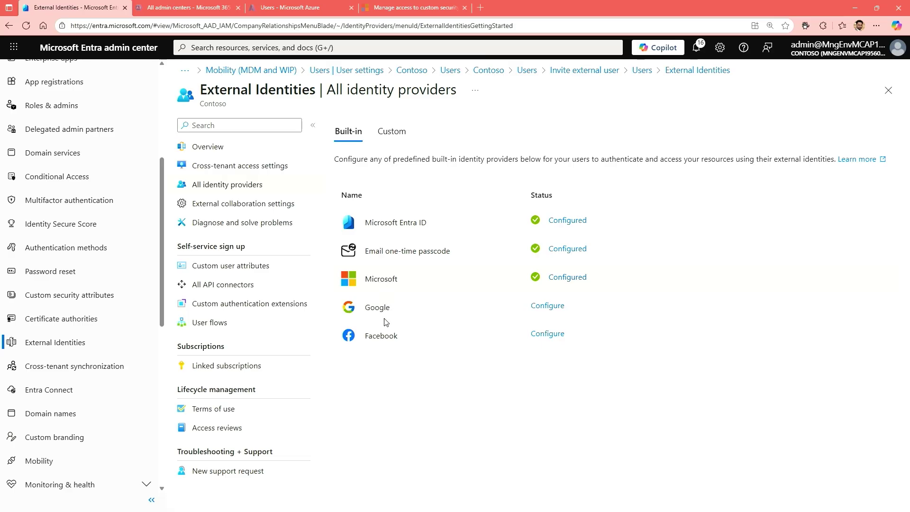
Step: Start adding Facebook as a social identity provider
left_click(552, 336)
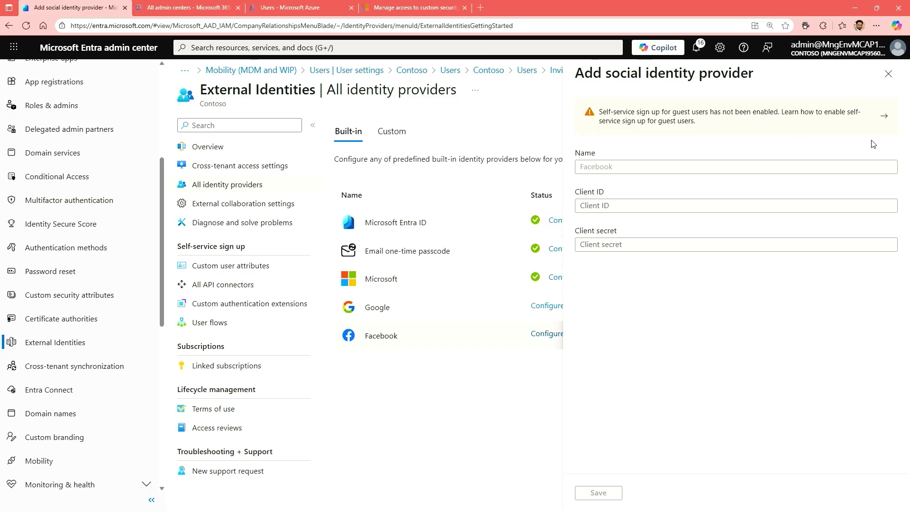
left_click(888, 74)
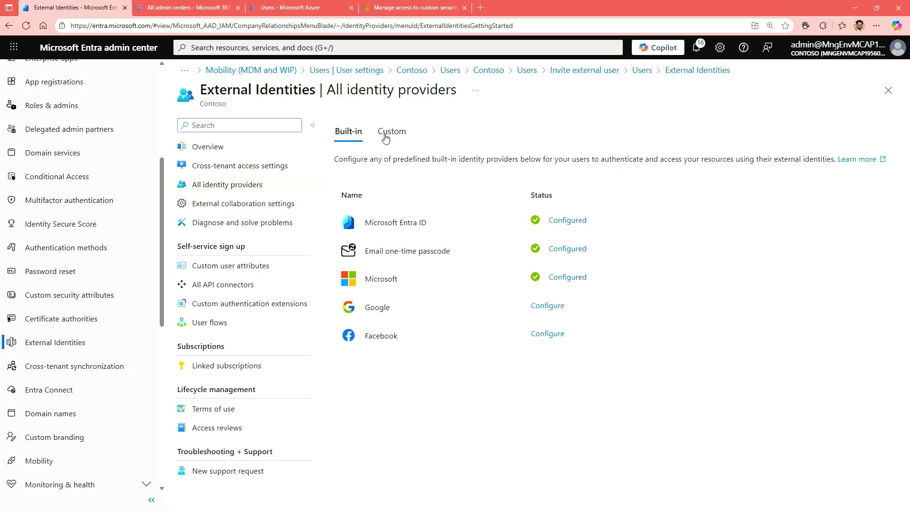
Step: Check the empty Custom providers list and its SAML/WS-Fed option, then open External collaboration settings
left_click(386, 138)
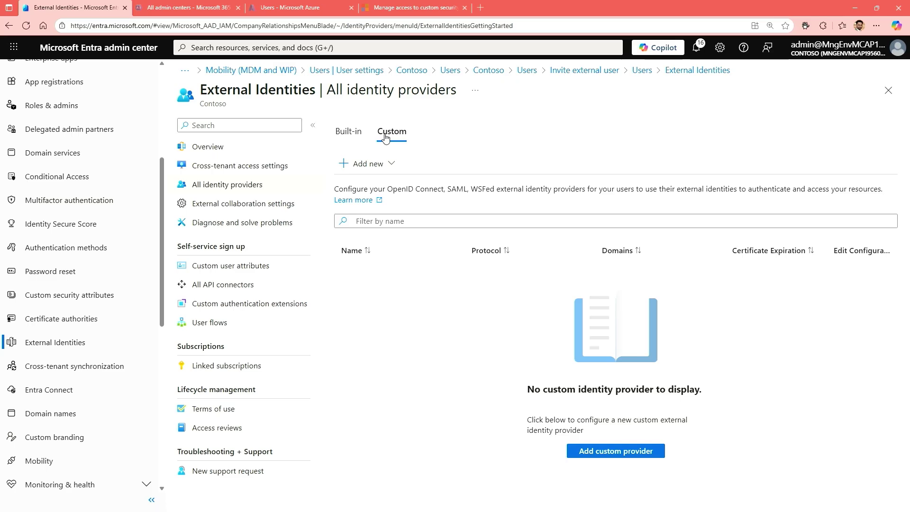
left_click(382, 169)
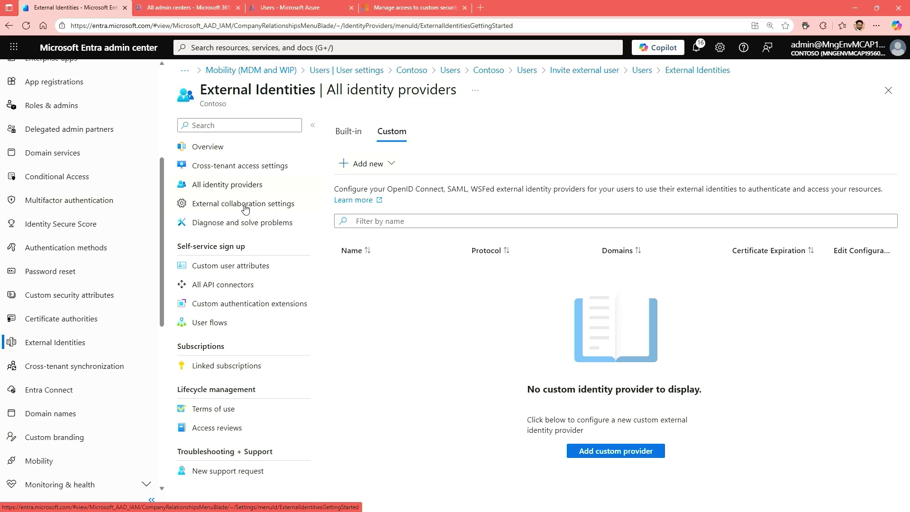
left_click(245, 209)
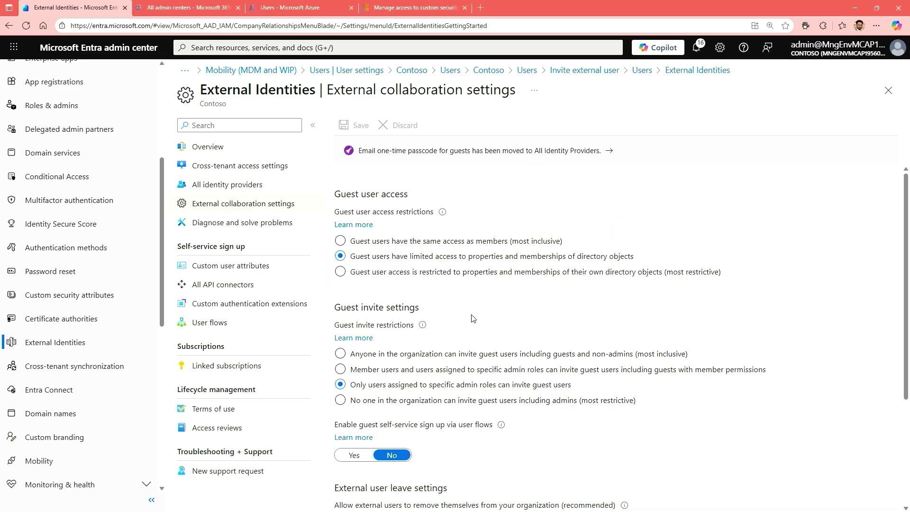
scroll(473, 318, "down", 2)
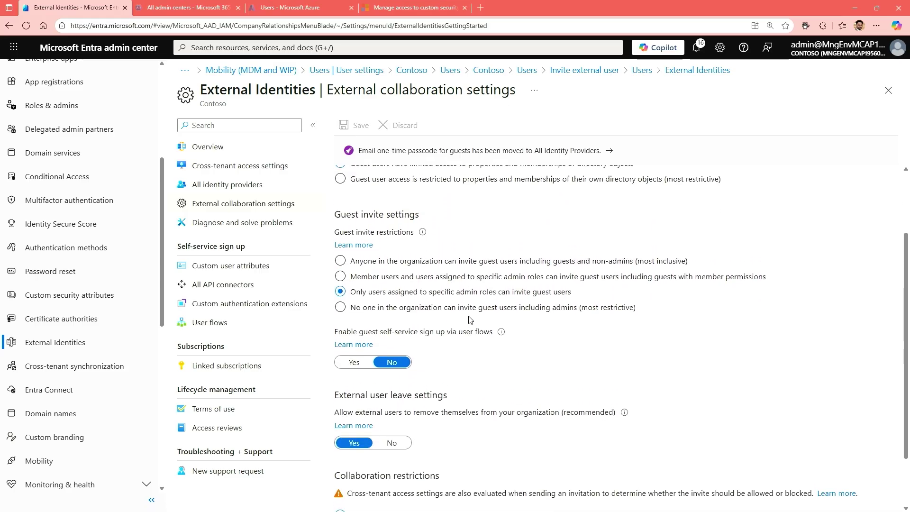
scroll(455, 313, "up", 1)
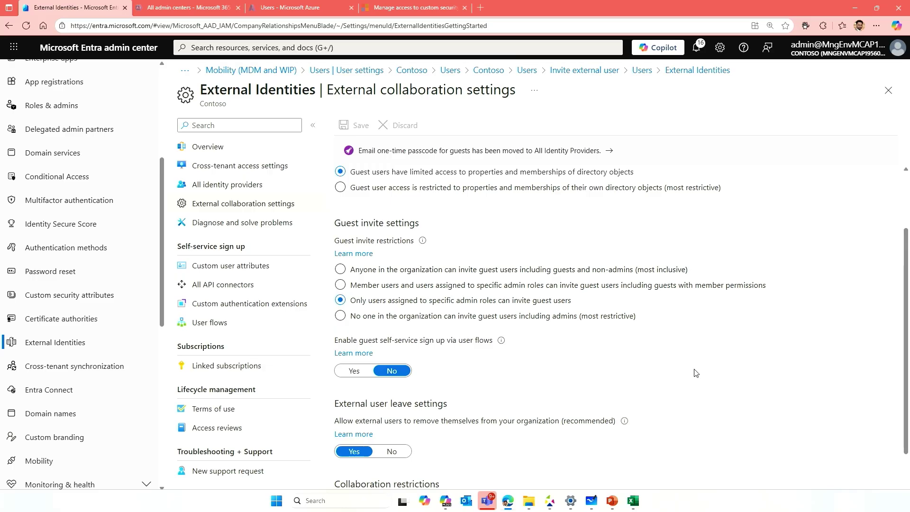
scroll(498, 363, "down", 3)
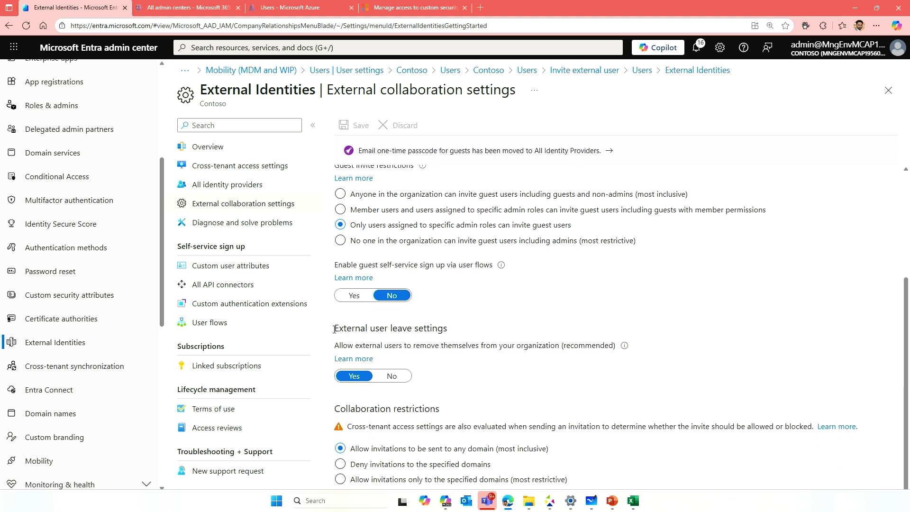
Step: Highlight the External user leave settings and Cross-tenant access note, then switch to All admin centers
left_click_drag(335, 328, 465, 334)
left_click_drag(397, 328, 353, 328)
left_click(474, 337)
left_click_drag(347, 427, 442, 428)
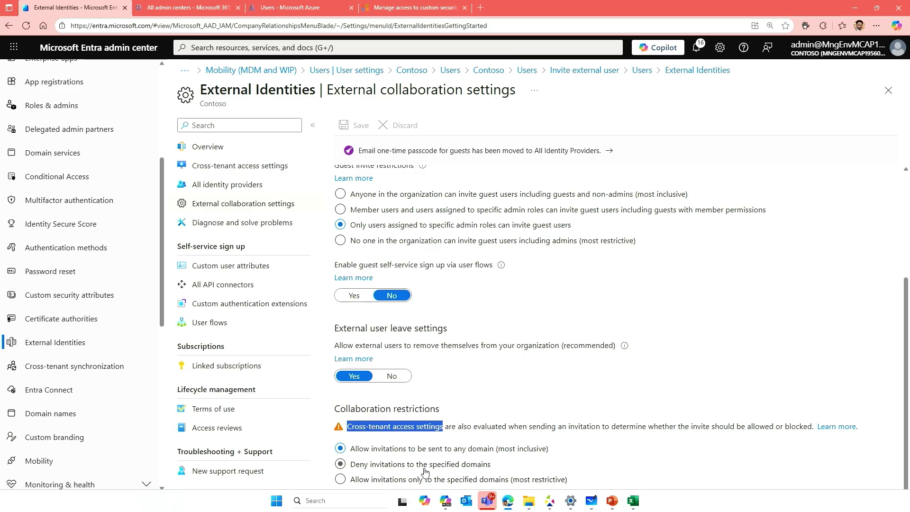
left_click(661, 471)
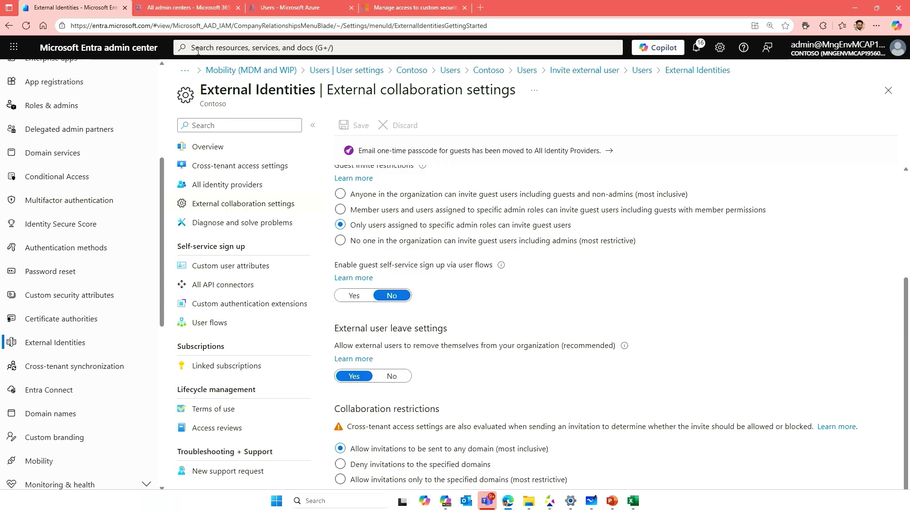
left_click(179, 7)
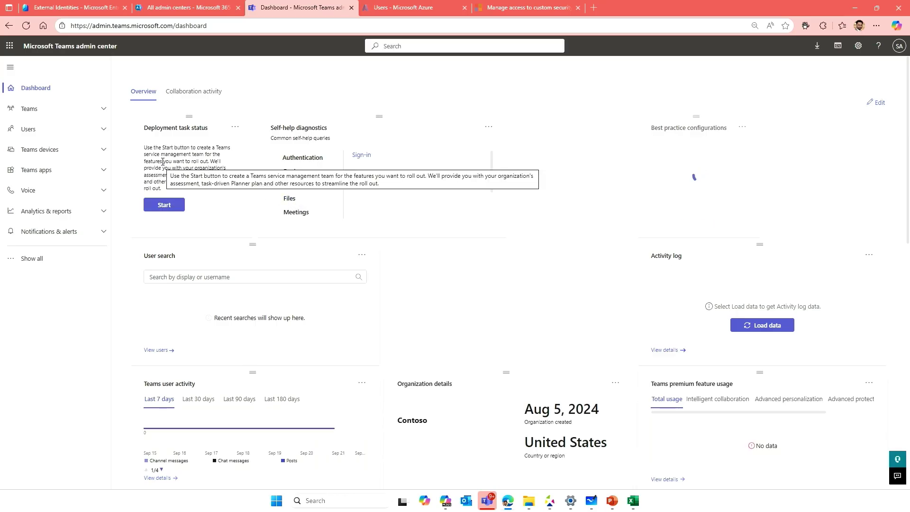
Step: Expand the Users section in the Teams admin center's left navigation
left_click(103, 134)
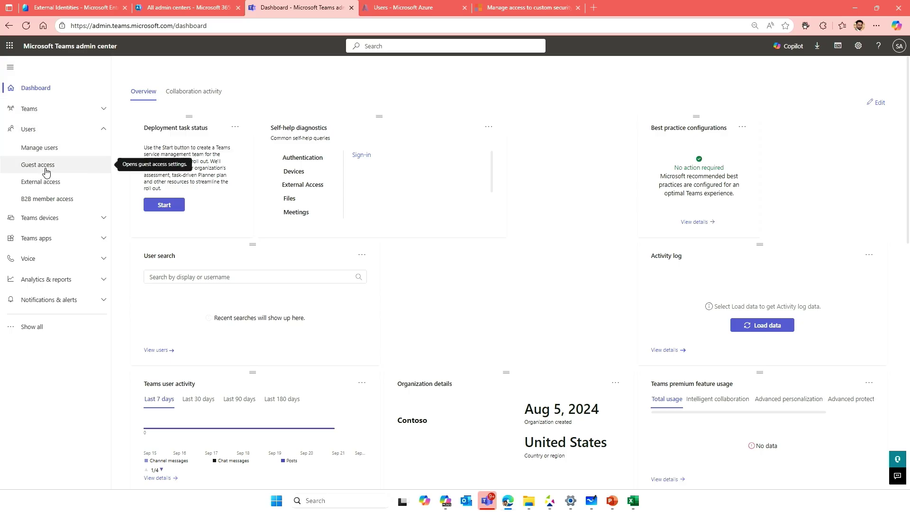
Step: Review Teams guest access calling, meeting and messaging settings, highlighting the guest Delete chat option
left_click(46, 172)
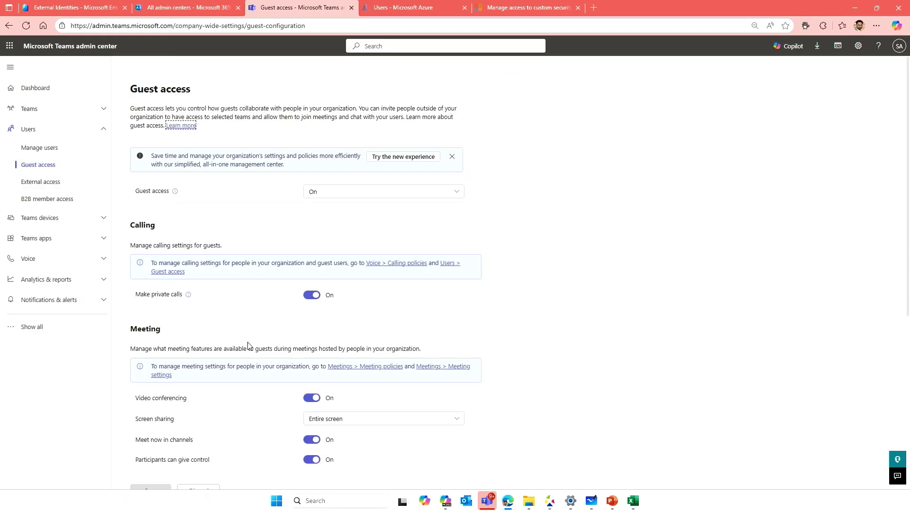
scroll(248, 348, "down", 3)
scroll(251, 345, "down", 1)
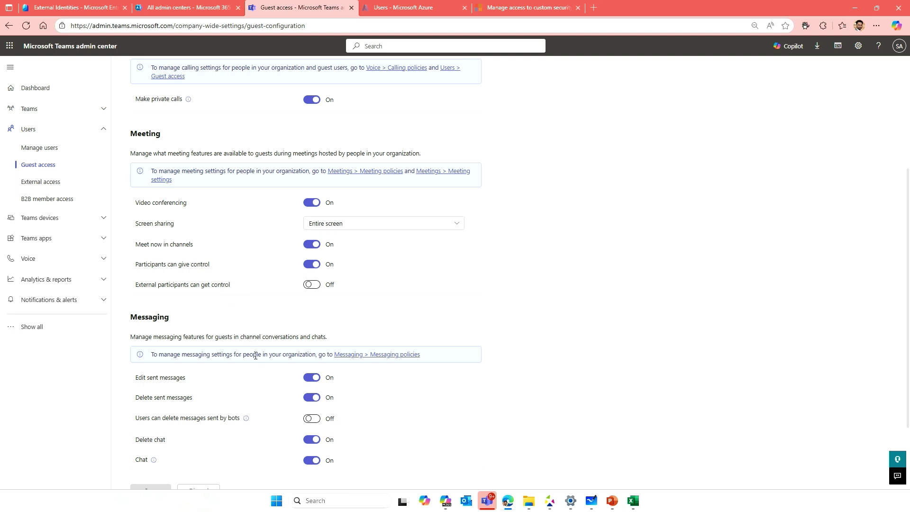
scroll(255, 355, "down", 2)
left_click_drag(128, 282, 194, 284)
scroll(185, 311, "down", 1)
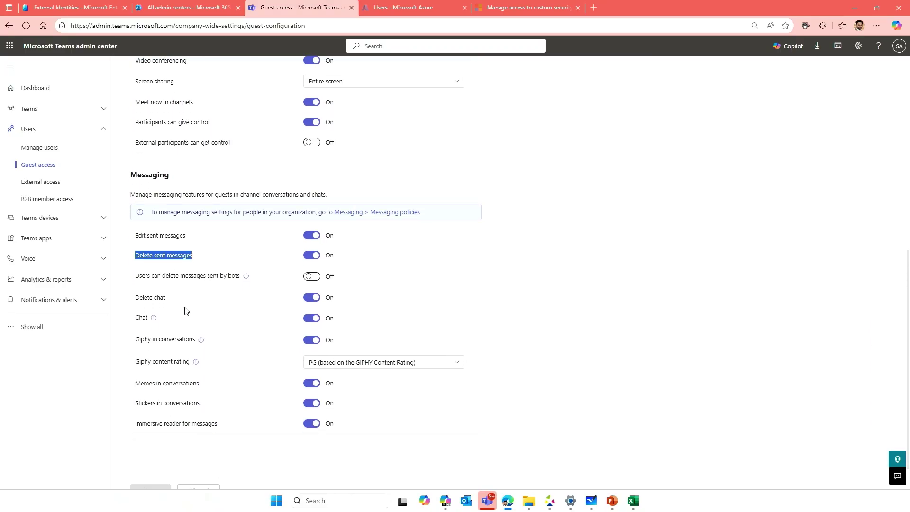
left_click_drag(133, 298, 166, 299)
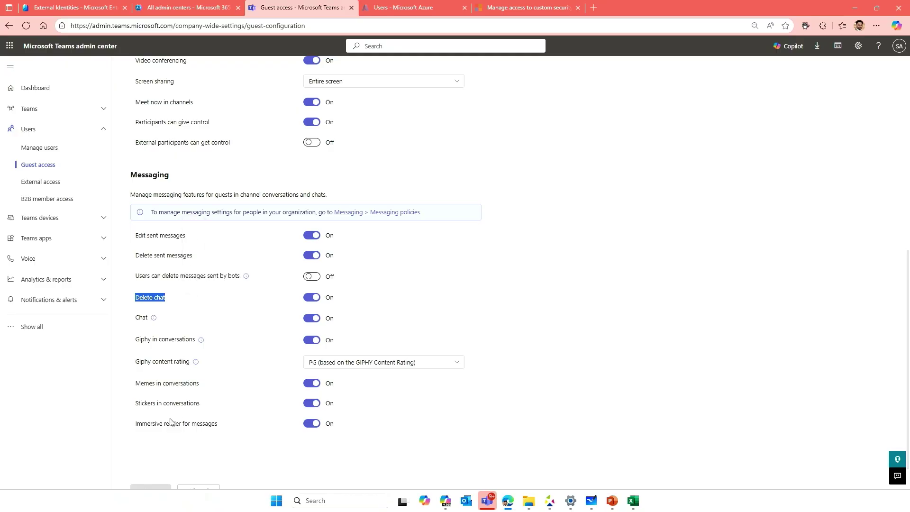
left_click(44, 186)
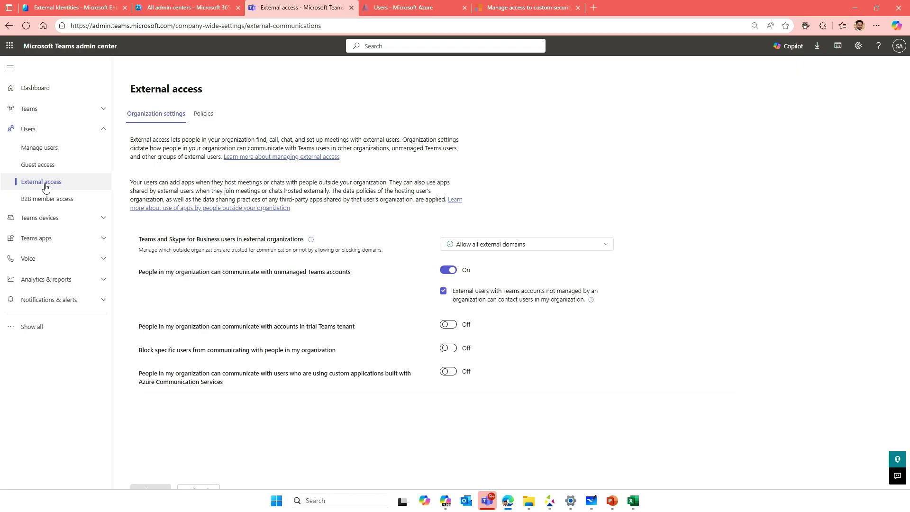
left_click(58, 204)
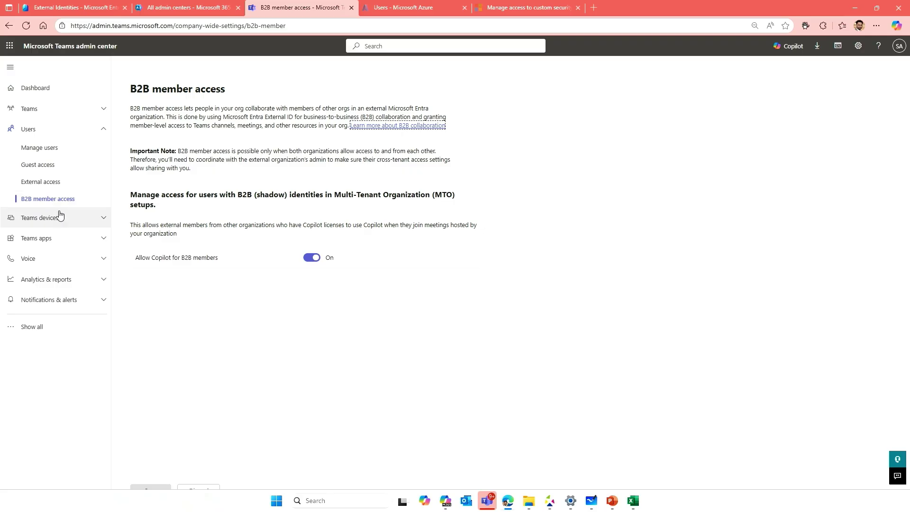
left_click(35, 166)
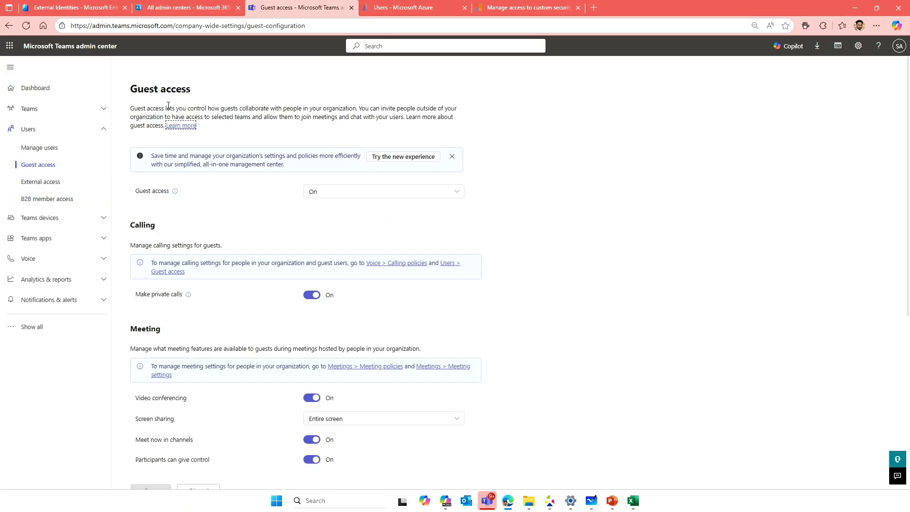